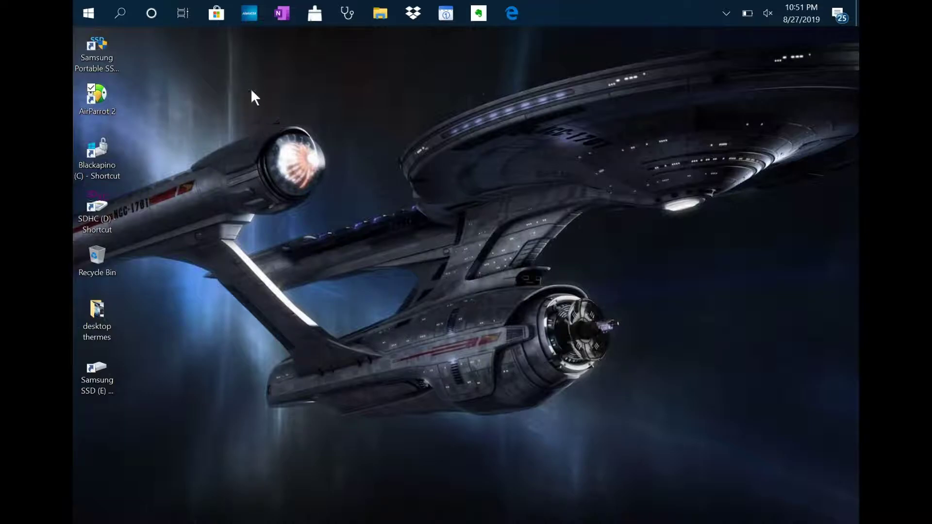
# Search Windows for "disk", open the hard disk partitions tool maximized, and select the Blackapino (C:) and Surface Go (D:) volumes in turn
pyautogui.click(88, 15)
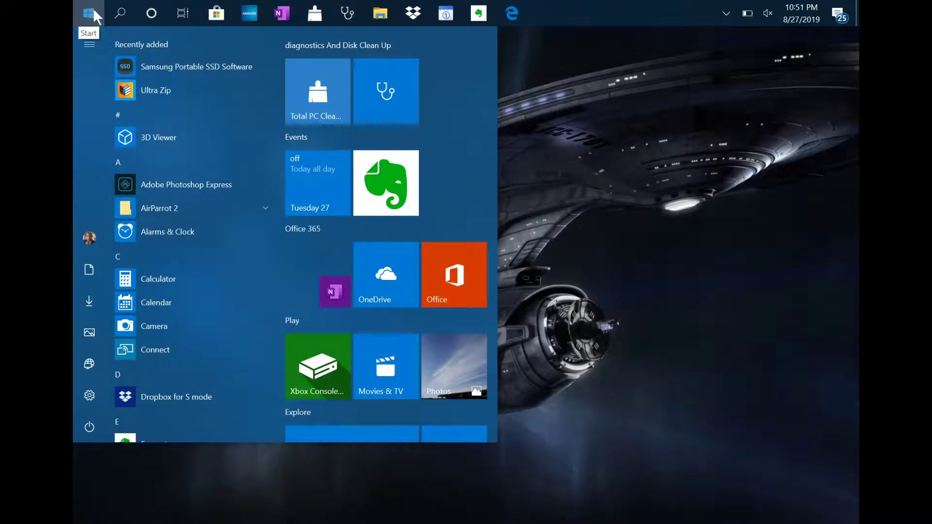
pyautogui.click(93, 8)
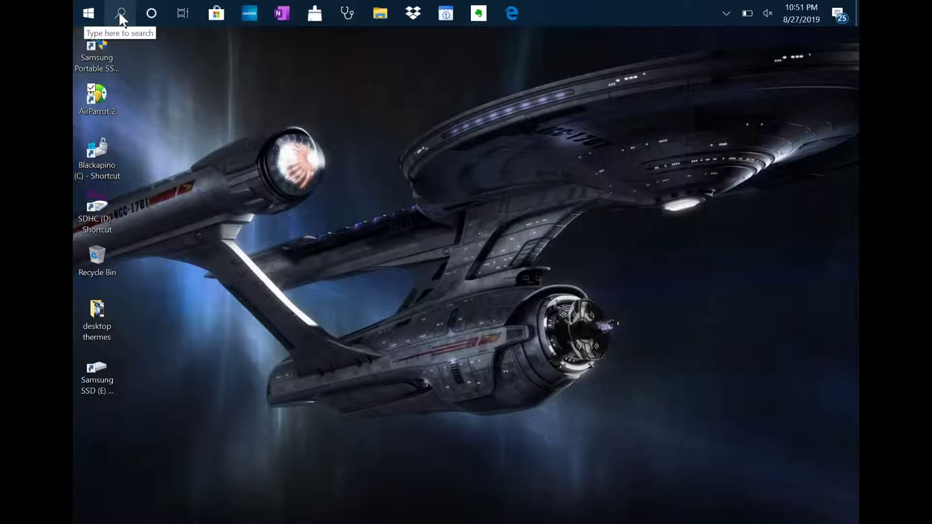
pyautogui.click(120, 19)
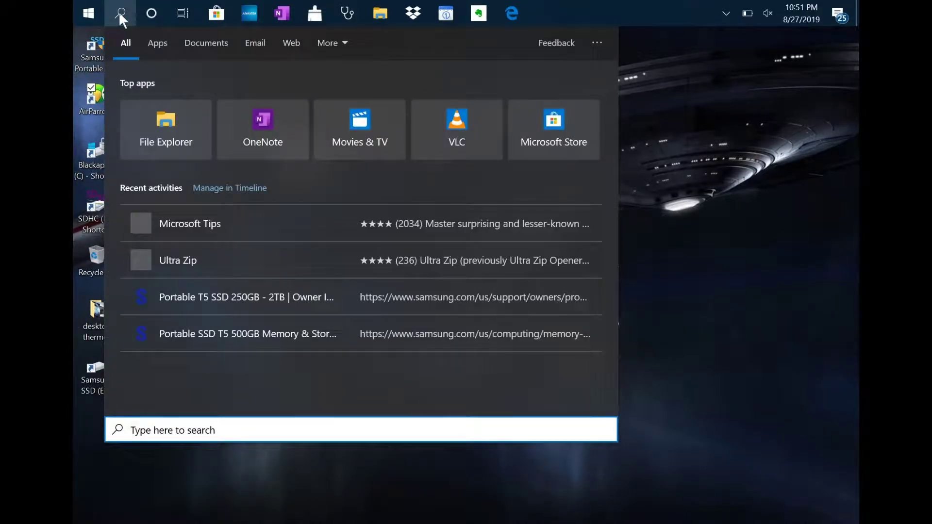
pyautogui.write('disk')
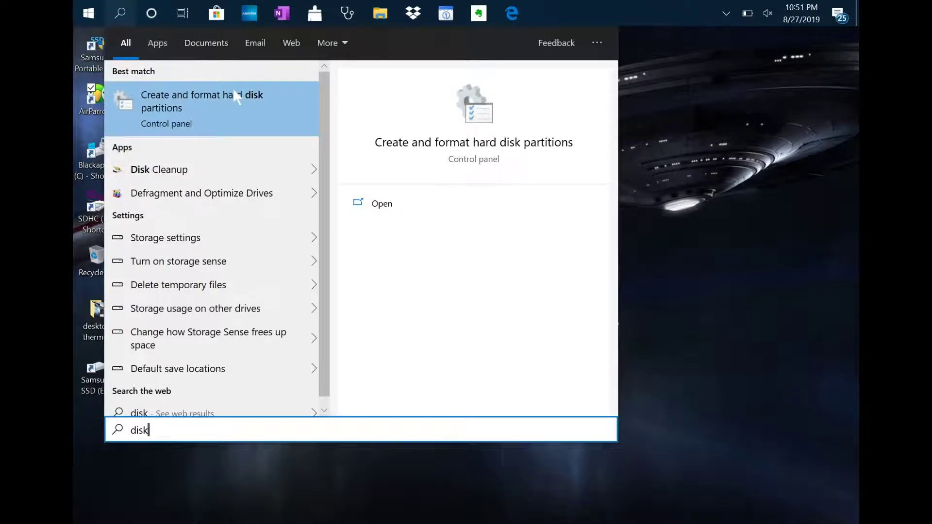
pyautogui.click(228, 109)
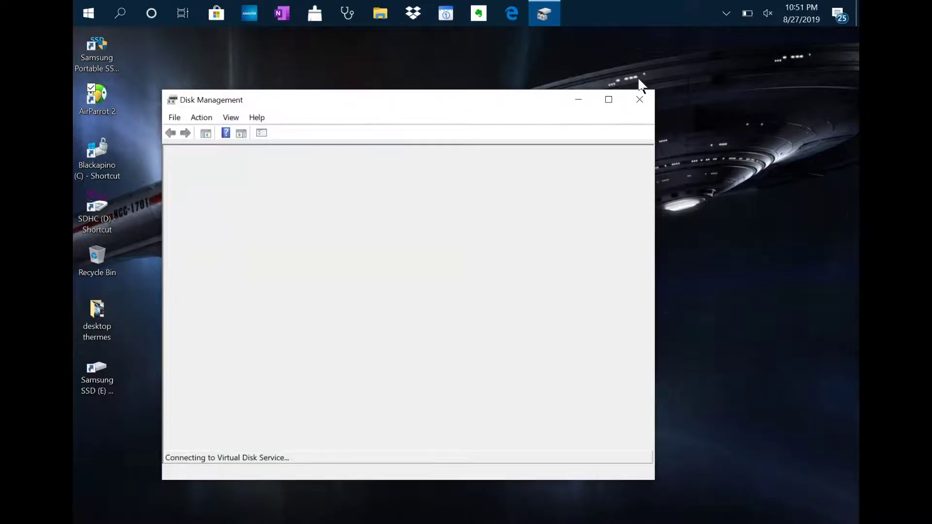
pyautogui.click(608, 102)
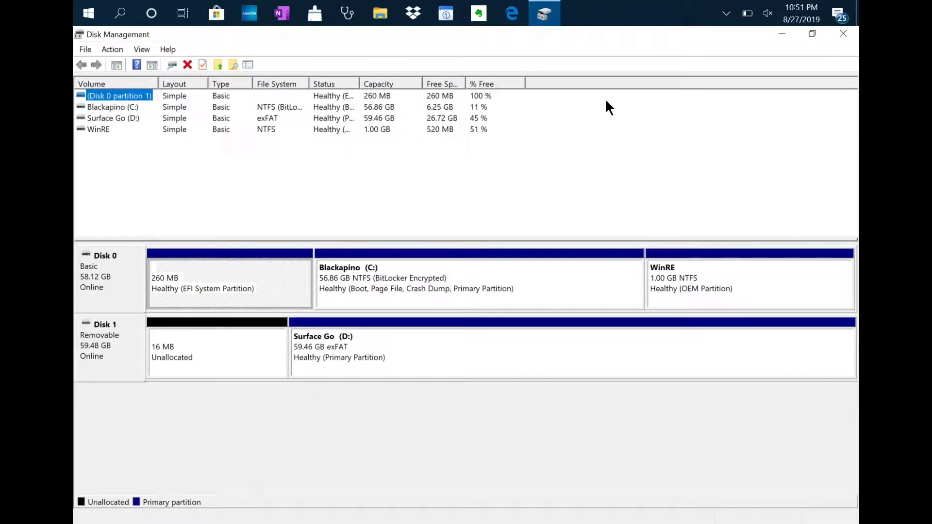
pyautogui.click(119, 110)
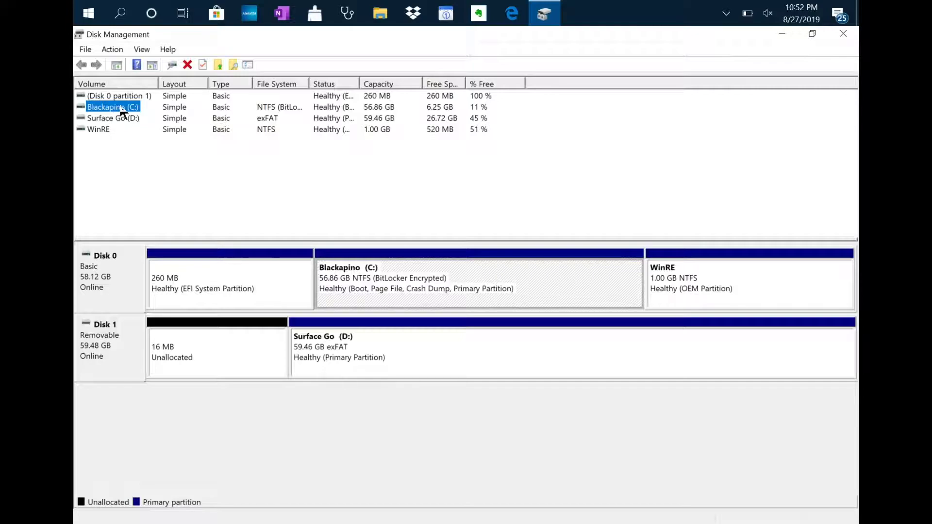
pyautogui.click(118, 120)
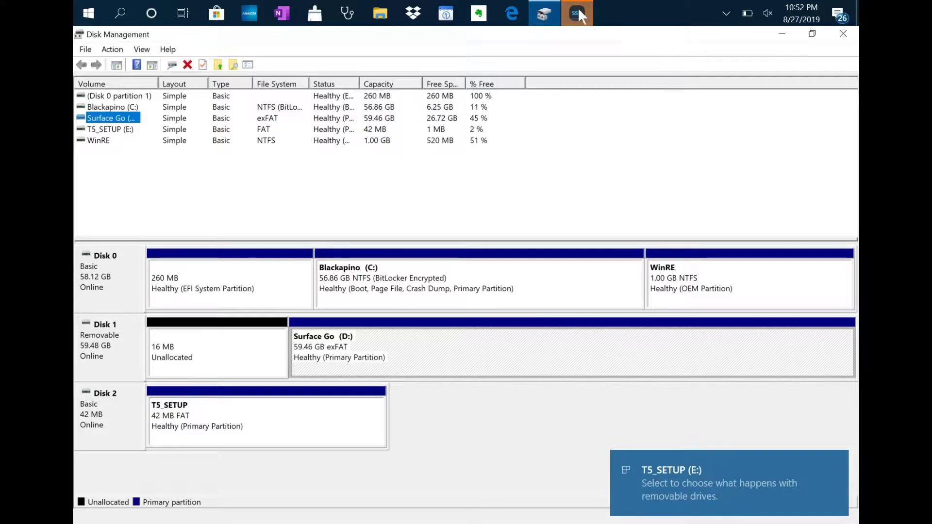
# Unlock the Samsung T5 portable SSD by entering its password in the Samsung Portable SSD software, and close that window
pyautogui.click(578, 11)
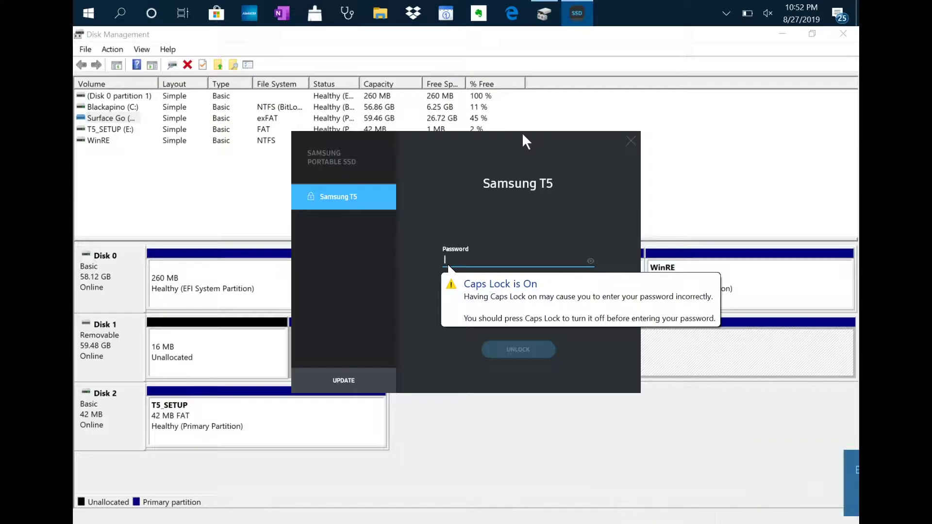
pyautogui.write('***')
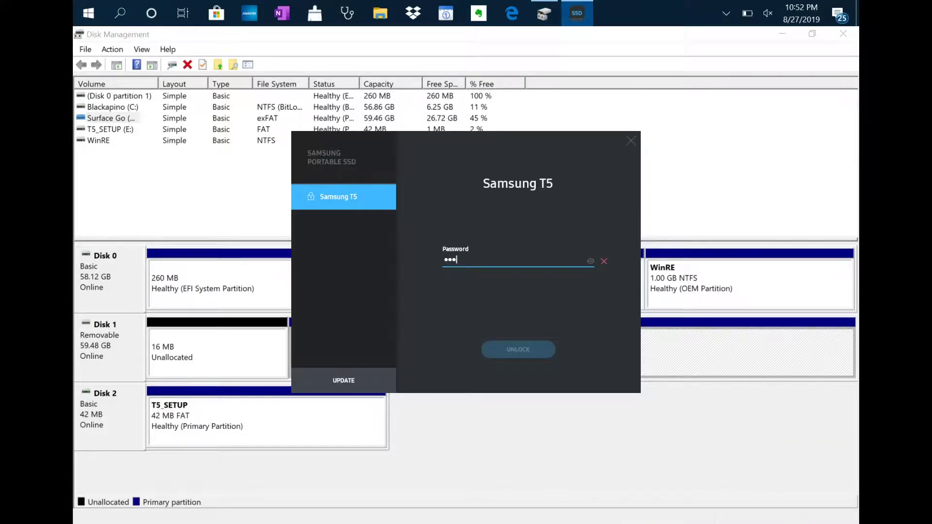
pyautogui.write('*****')
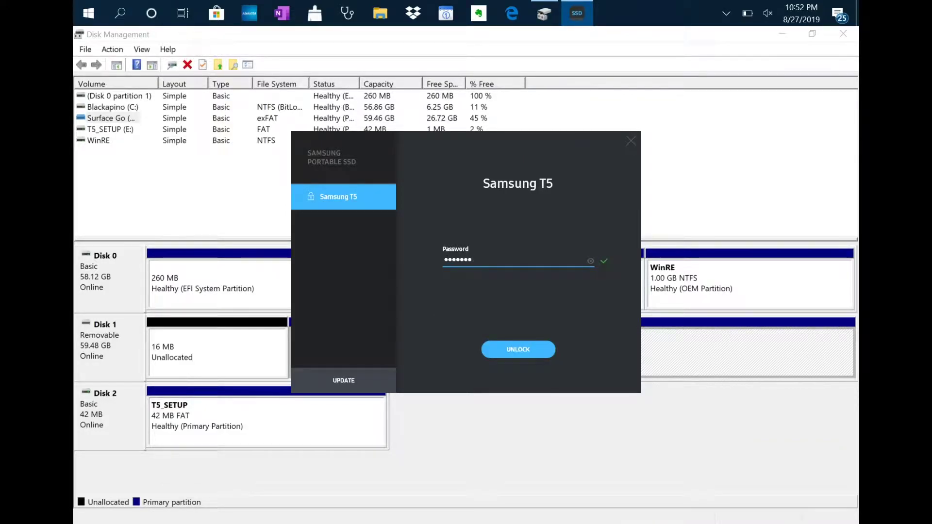
pyautogui.write('****')
pyautogui.press('Return')
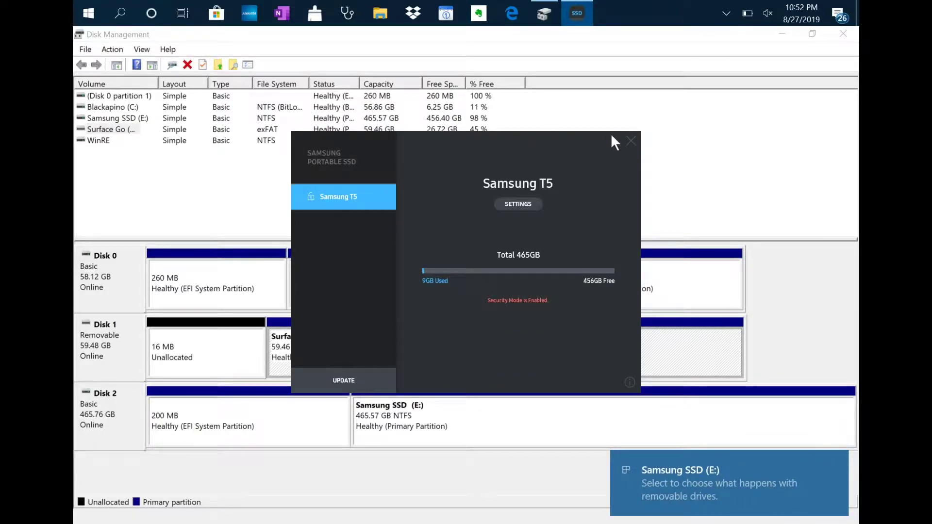
pyautogui.click(633, 139)
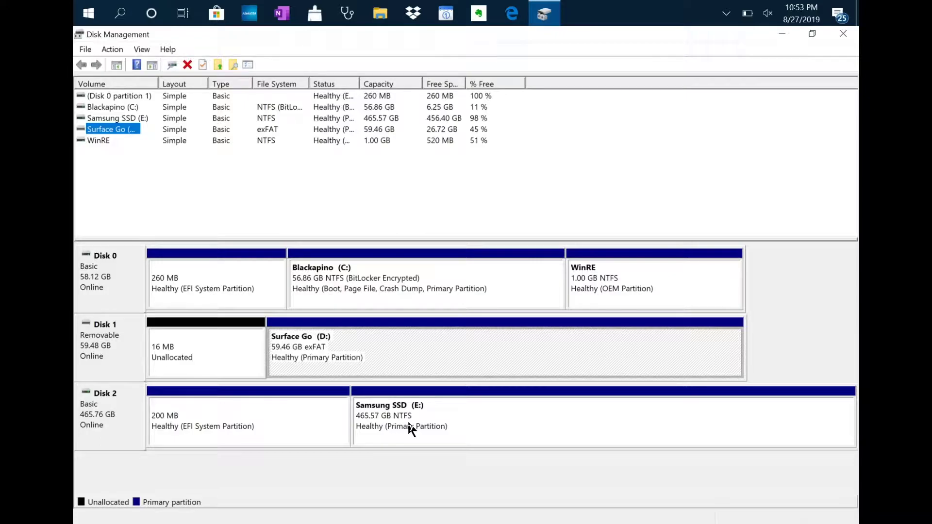
# View the format settings for the Samsung SSD (E:) partition, dismiss them without formatting, and close Disk Management
pyautogui.rightClick(408, 422)
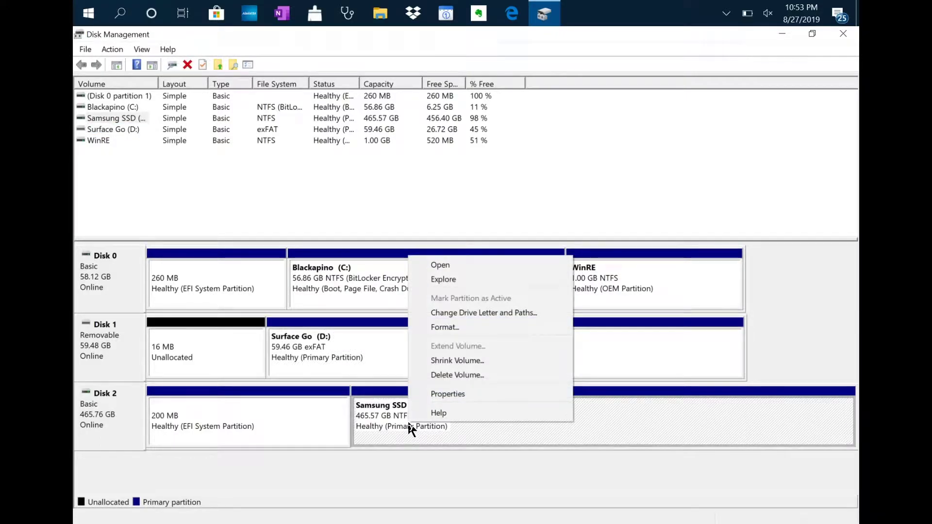
pyautogui.click(442, 327)
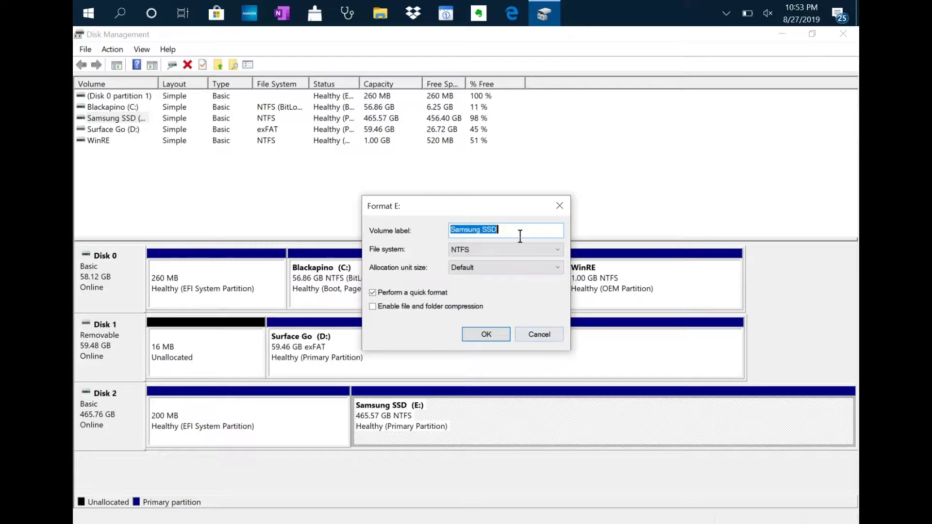
pyautogui.click(557, 207)
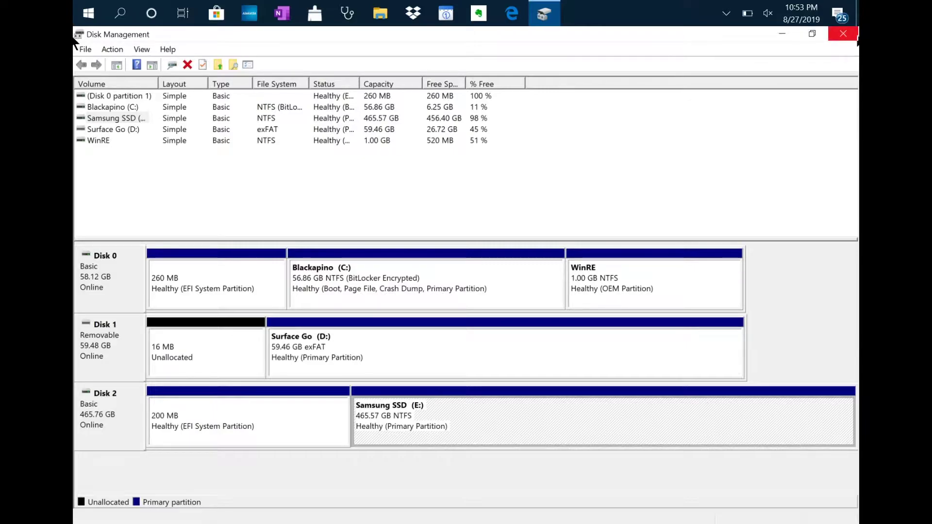
pyautogui.click(843, 35)
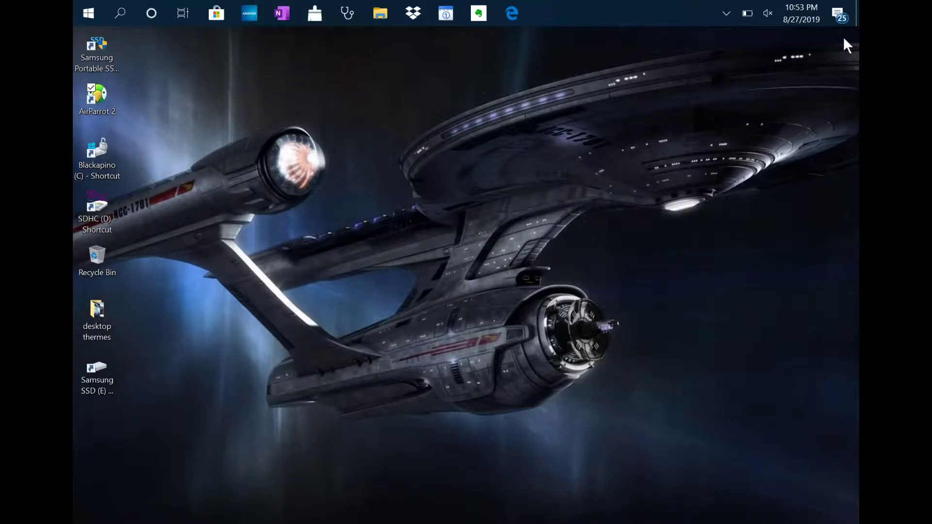
# Open the File History backup options under Update & Security in Windows Settings
pyautogui.click(89, 13)
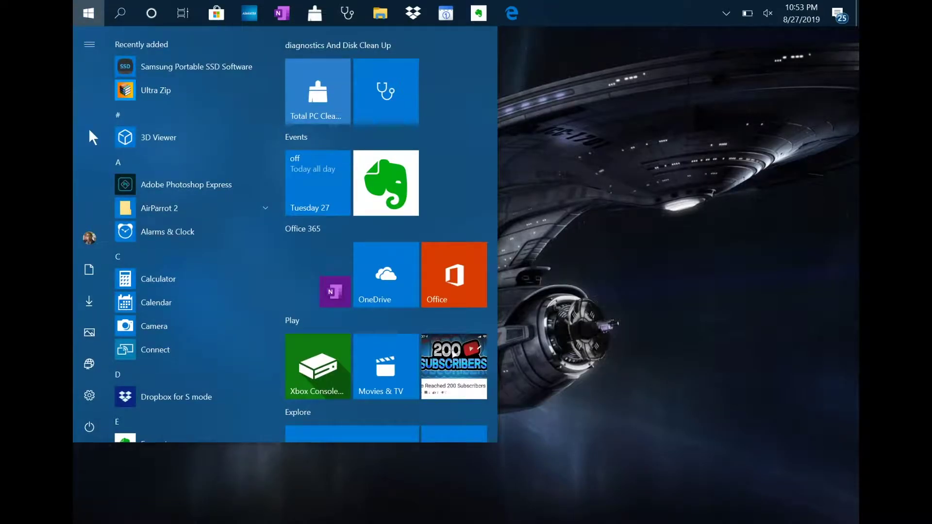
pyautogui.click(90, 397)
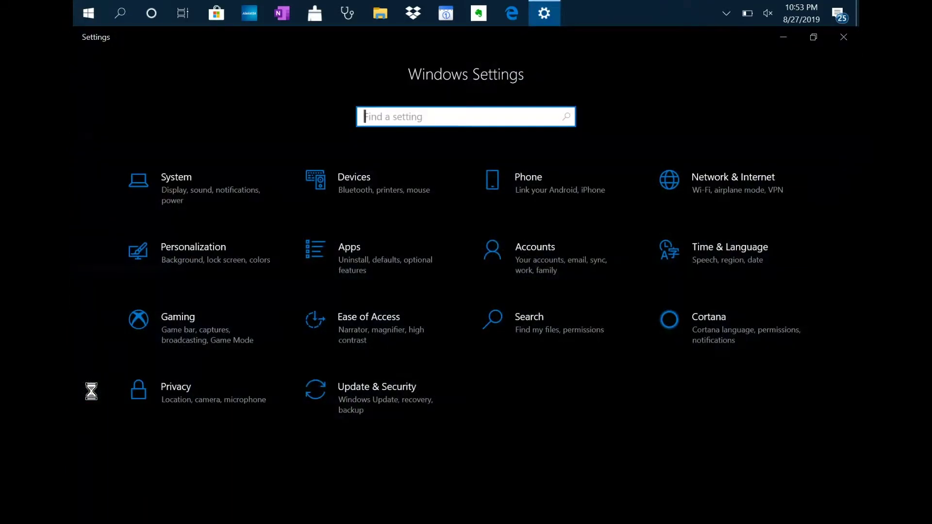
pyautogui.click(375, 391)
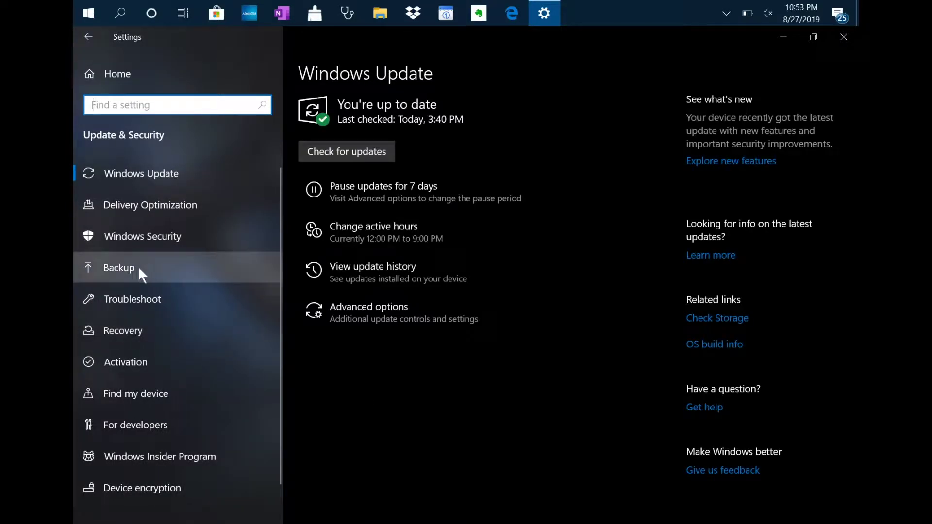
pyautogui.click(133, 266)
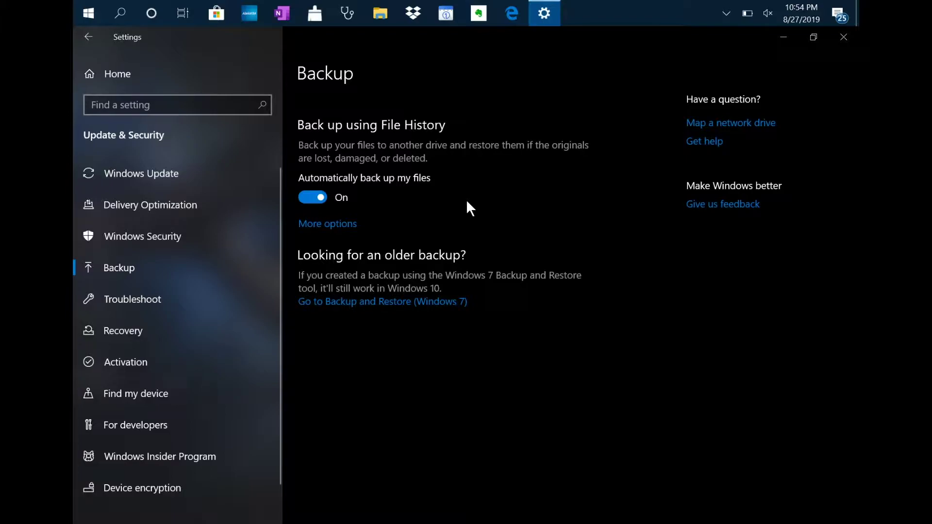
pyautogui.click(334, 227)
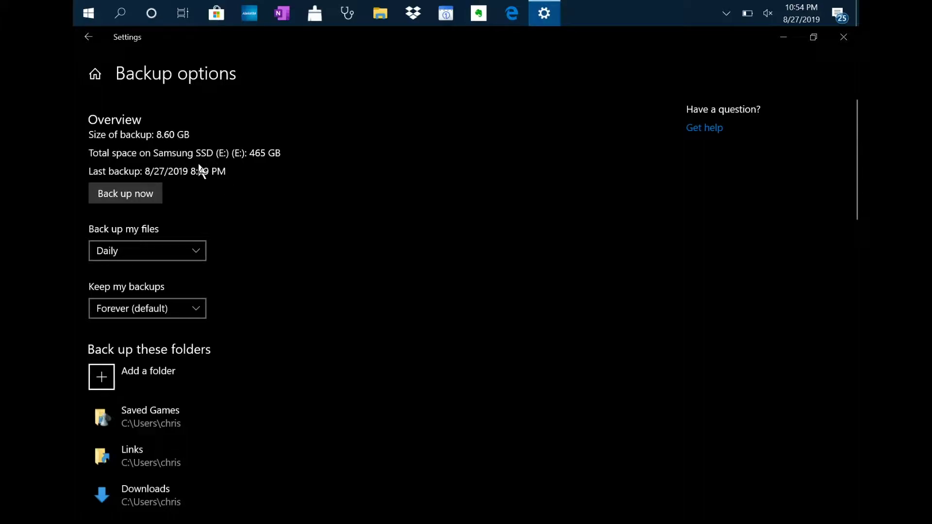
# Review the available backup frequencies and backup retention periods without choosing a different one
pyautogui.click(167, 243)
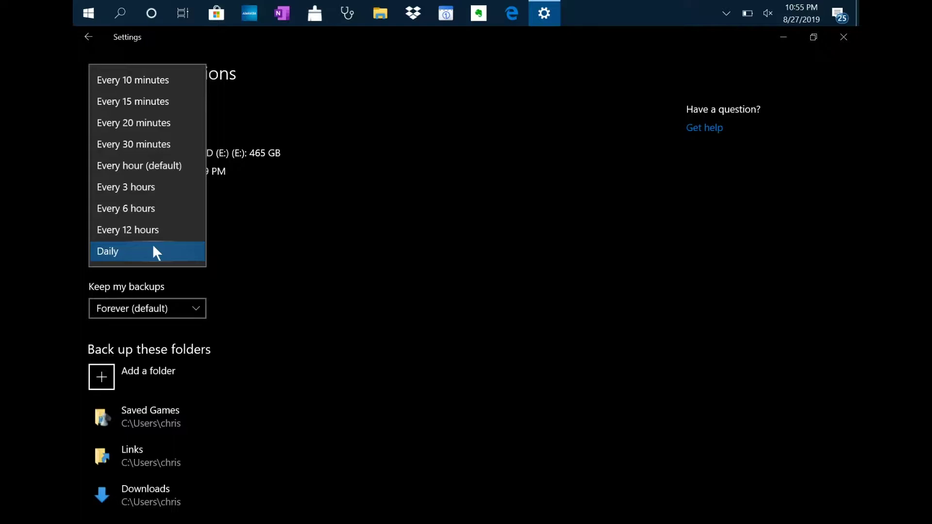
pyautogui.click(316, 235)
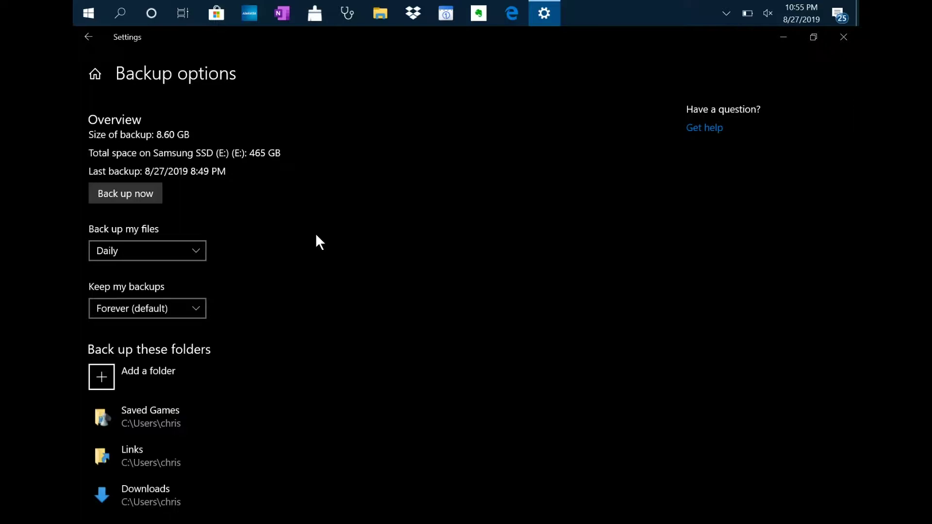
pyautogui.scroll(-1, 316, 233)
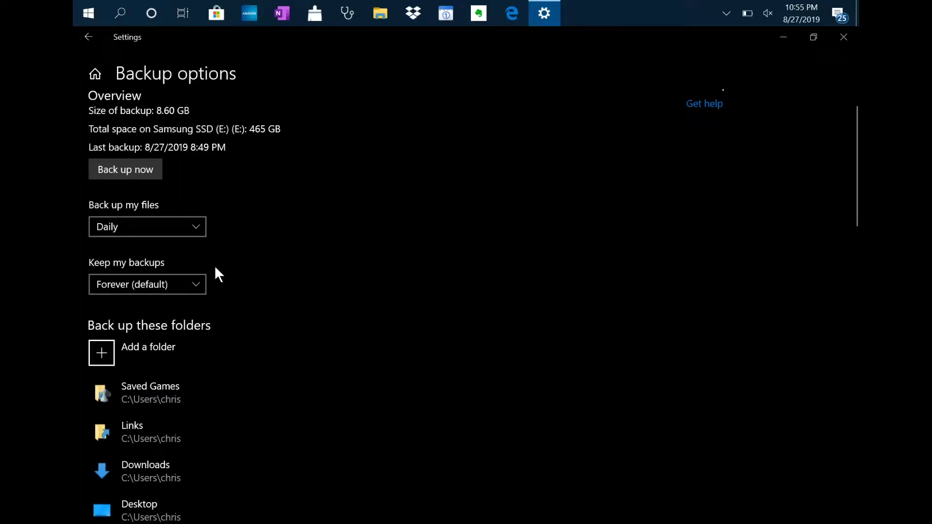
pyautogui.click(197, 284)
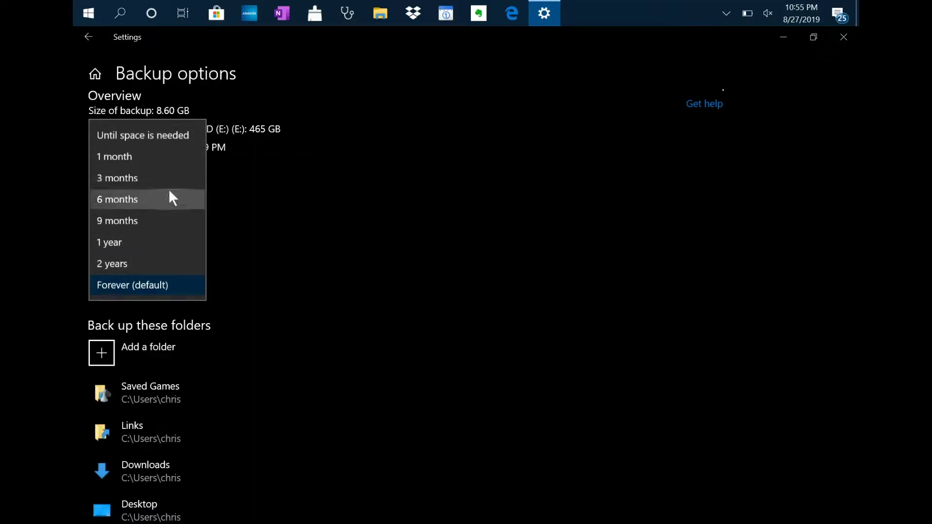
pyautogui.click(260, 279)
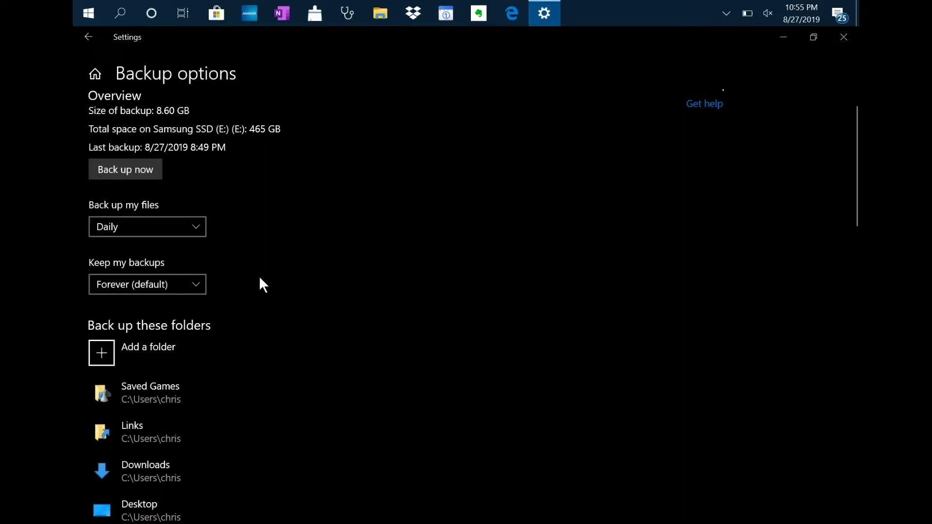
# View the folder picker for adding a folder to the backup, and cancel it without choosing one
pyautogui.scroll(-1, 262, 285)
pyautogui.scroll(-1, 262, 284)
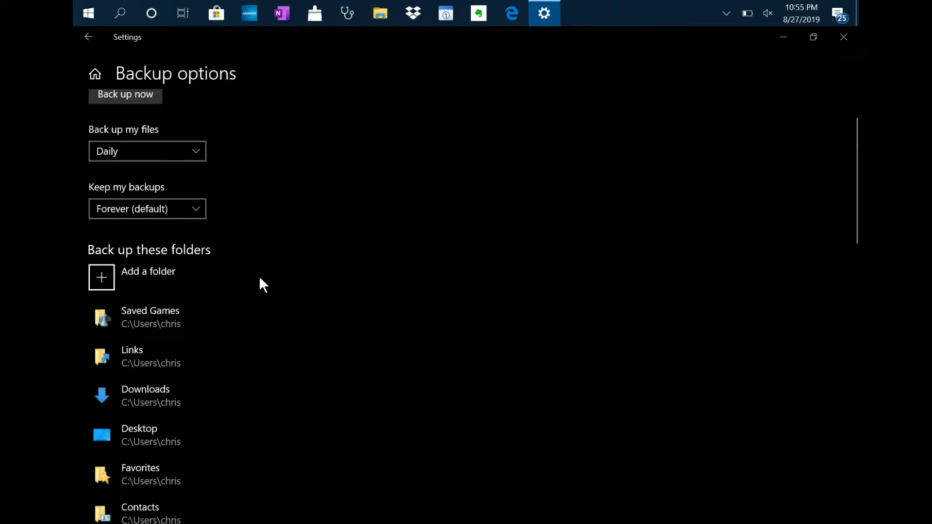
pyautogui.click(139, 272)
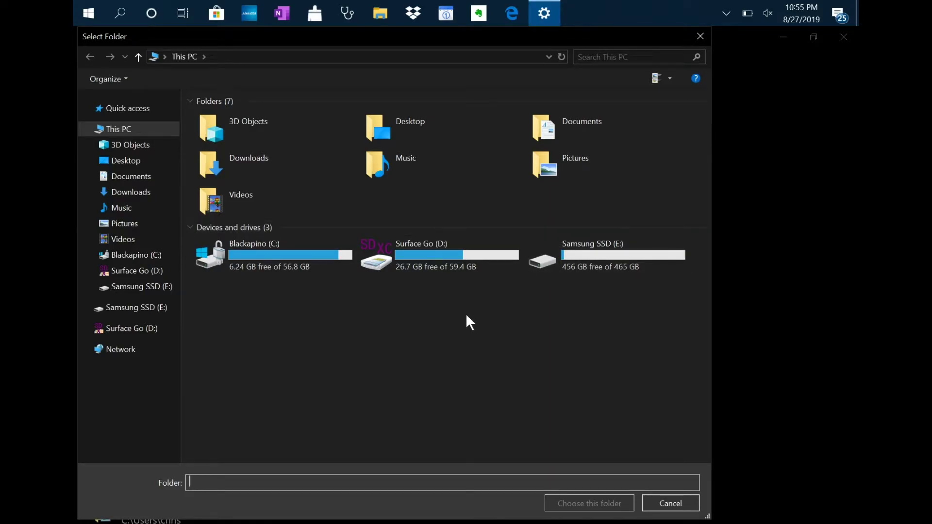
pyautogui.click(668, 507)
# Look through the list of backed-up folders and view the folder picker for exclusions, dismissing it without choosing a folder
pyautogui.scroll(-5, 349, 464)
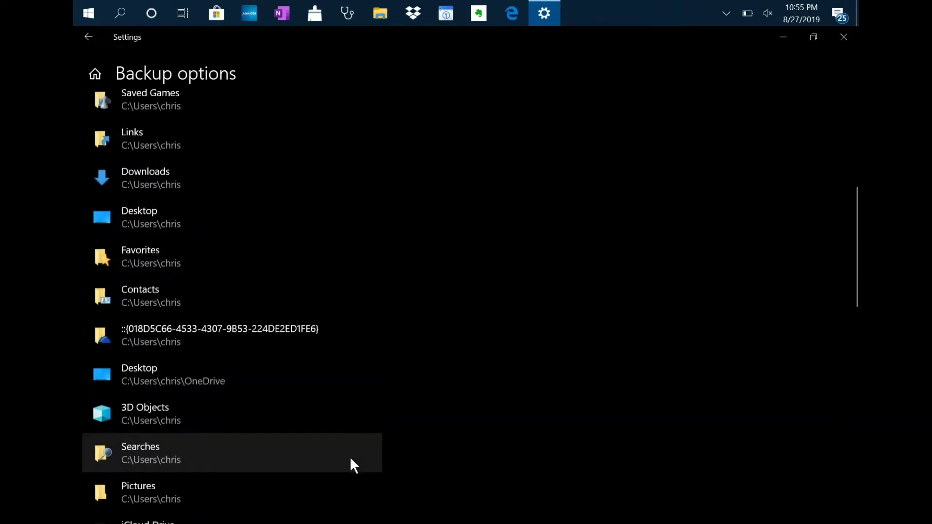
pyautogui.scroll(2, 285, 289)
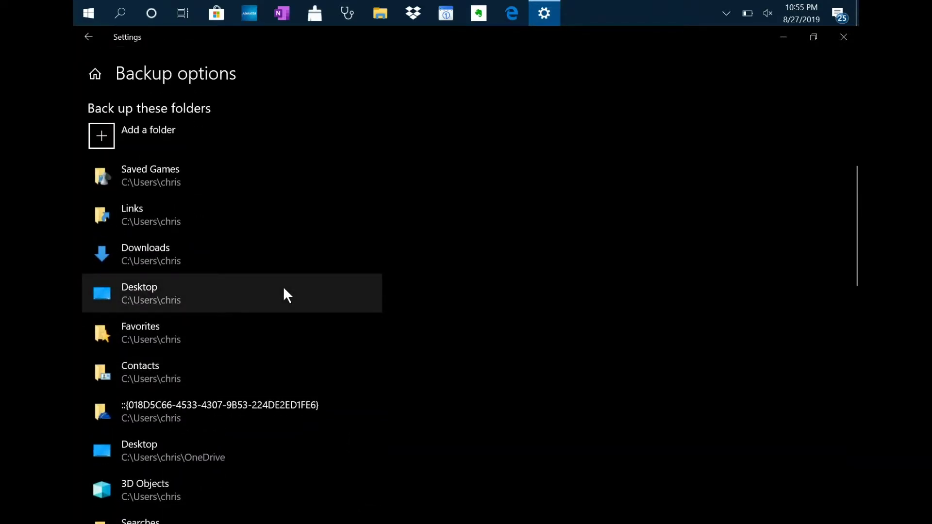
pyautogui.scroll(-14, 284, 288)
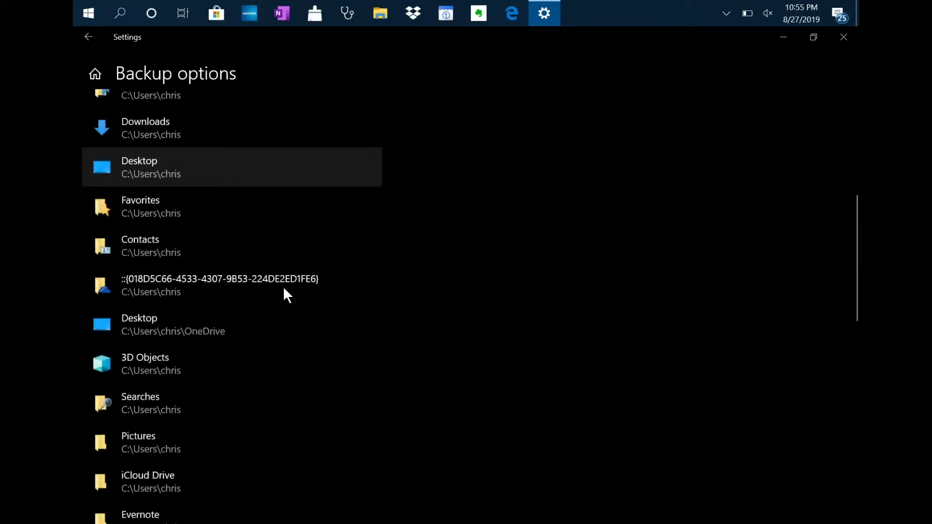
pyautogui.scroll(-4, 292, 251)
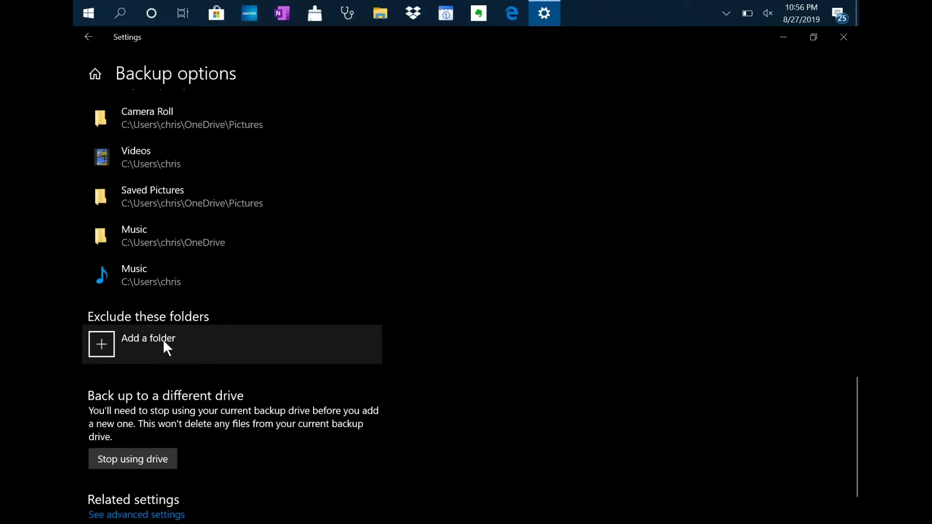
pyautogui.click(163, 340)
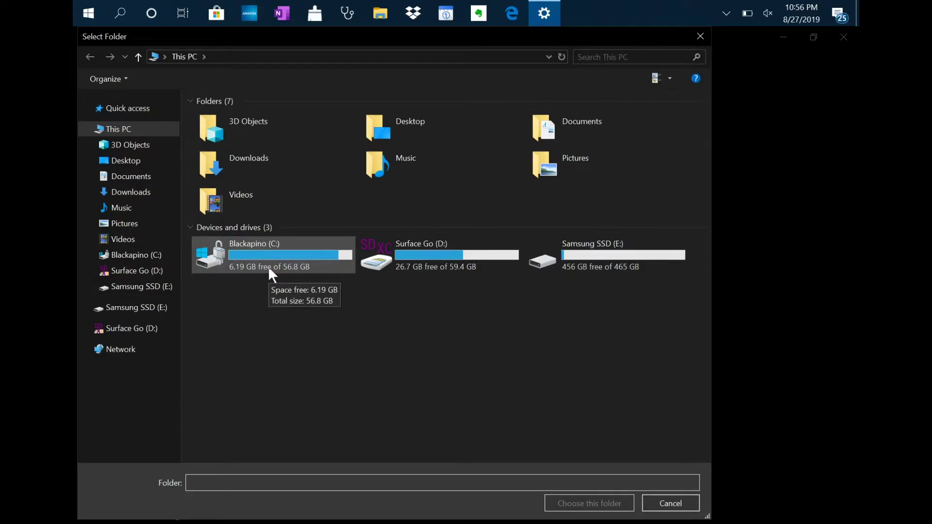
pyautogui.click(702, 37)
pyautogui.scroll(10, 609, 165)
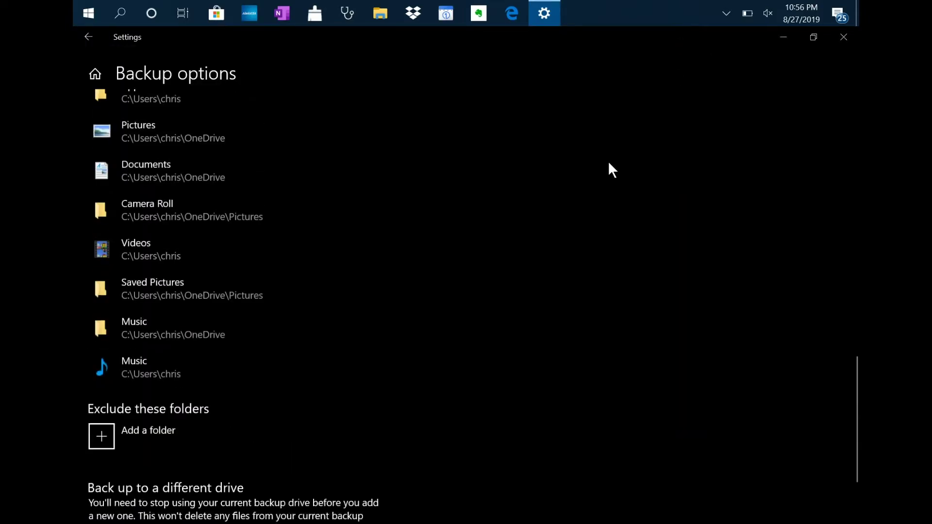
pyautogui.scroll(8, 612, 170)
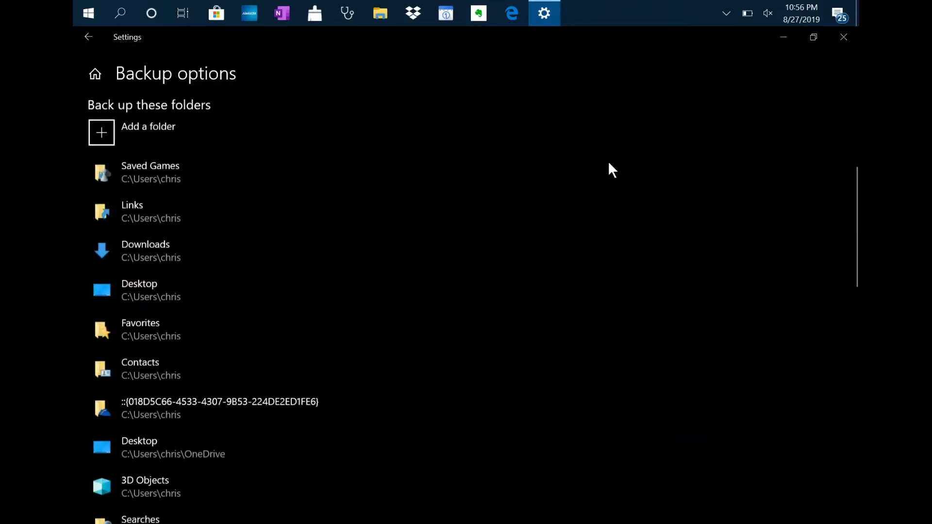